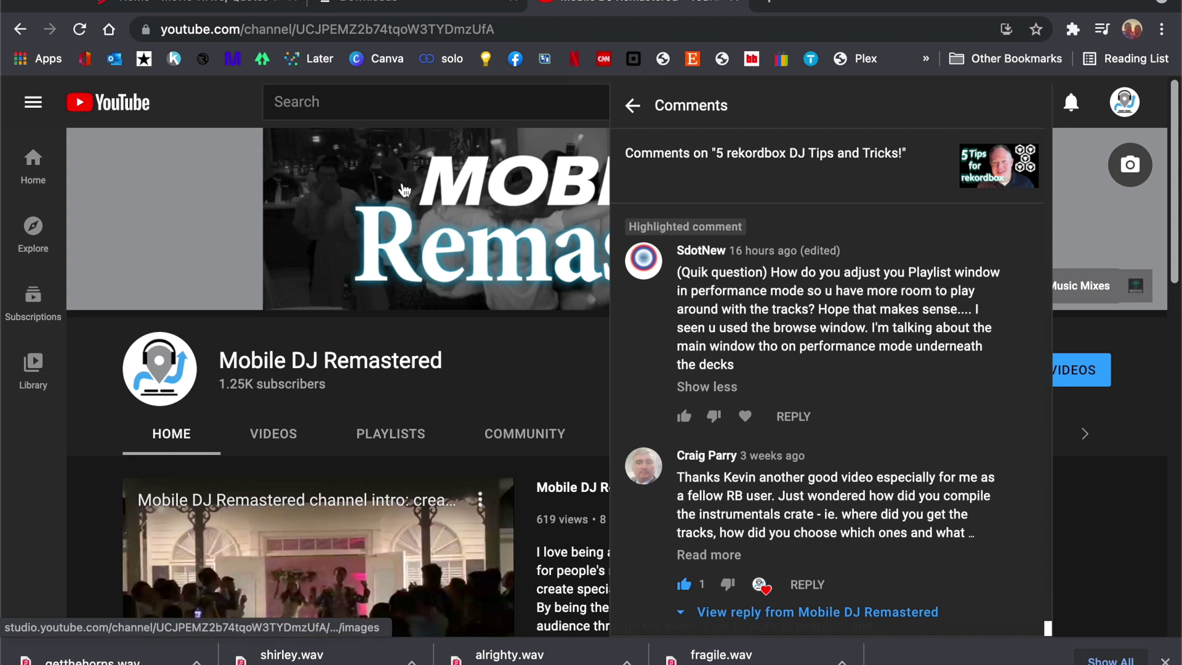
- Dismiss the file chooser, switch to rekordbox and close its track information panel
click(373, 173)
key(Escape)
key(super+Tab)
key(super+Tab)
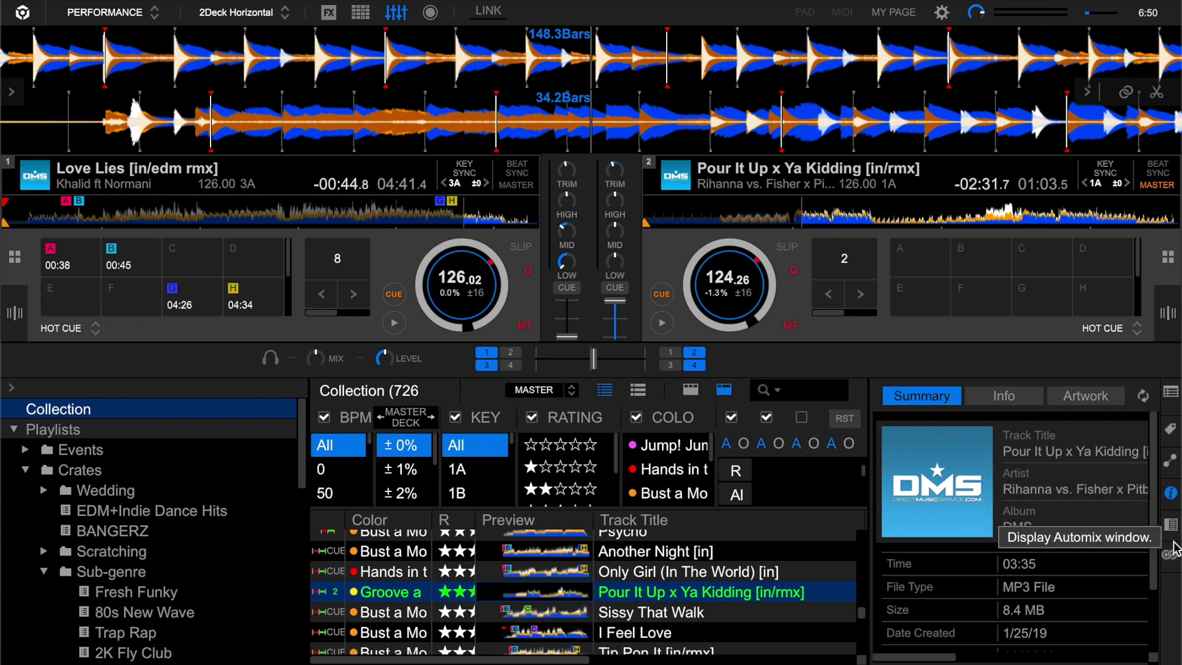
click(1171, 495)
click(1172, 496)
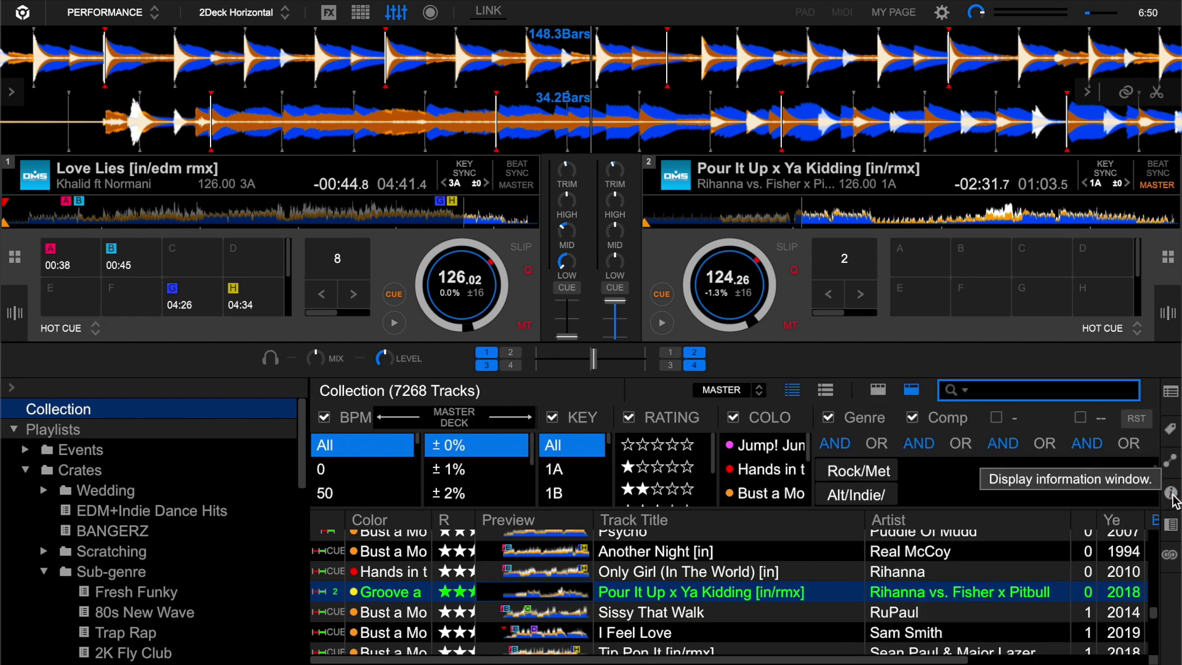
click(1171, 496)
click(1171, 494)
click(1171, 495)
click(1171, 495)
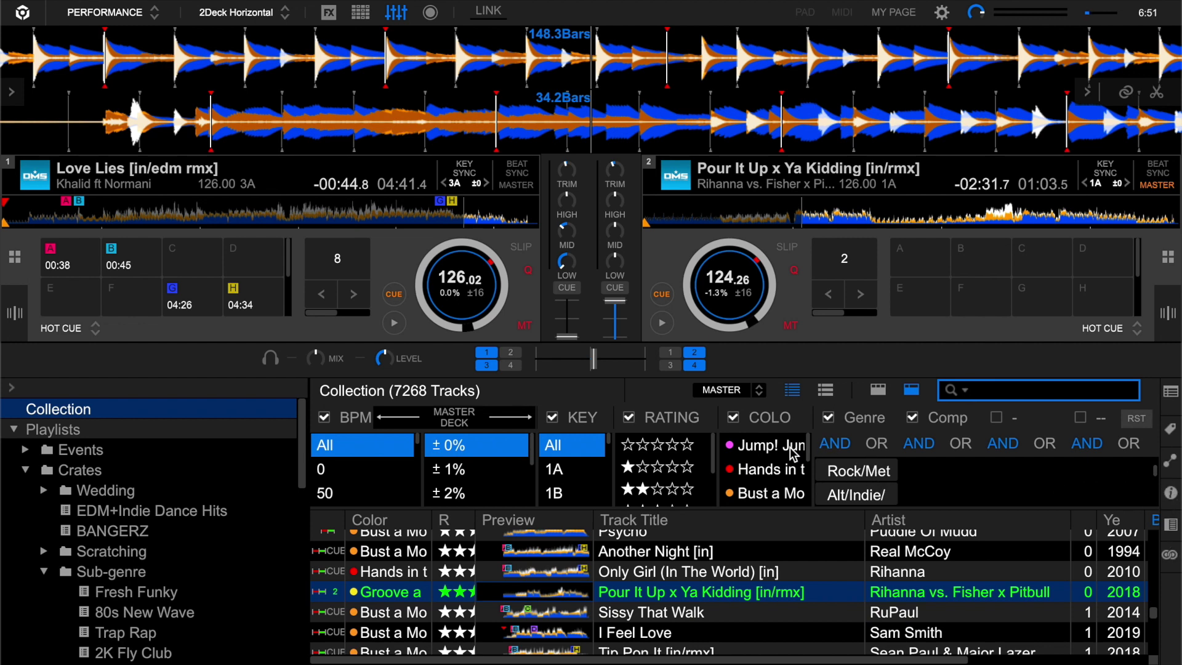
- Toggle the track filter on and off several times, leaving it hidden for more rows
click(911, 391)
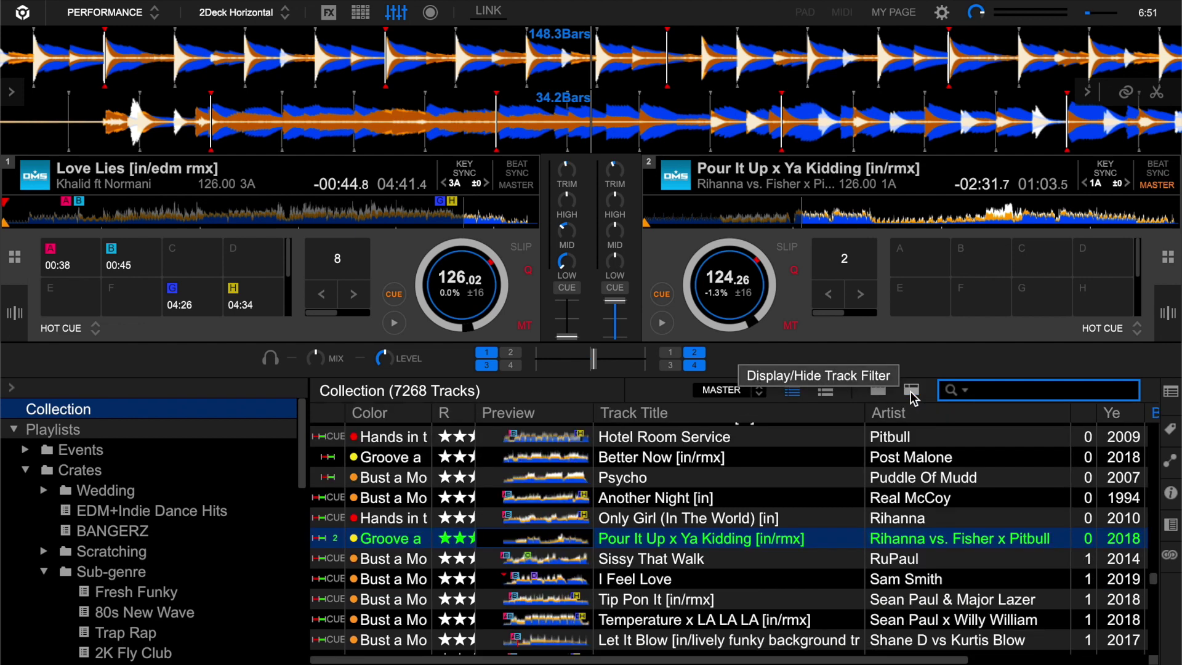
click(911, 393)
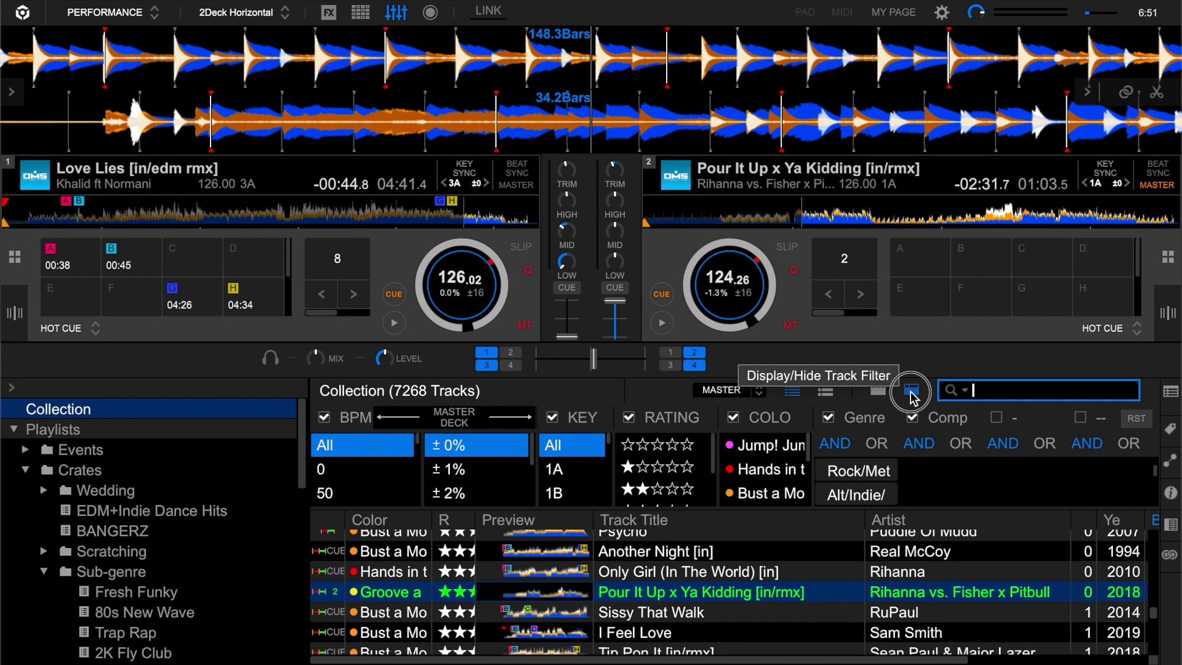
click(911, 393)
click(911, 392)
click(911, 392)
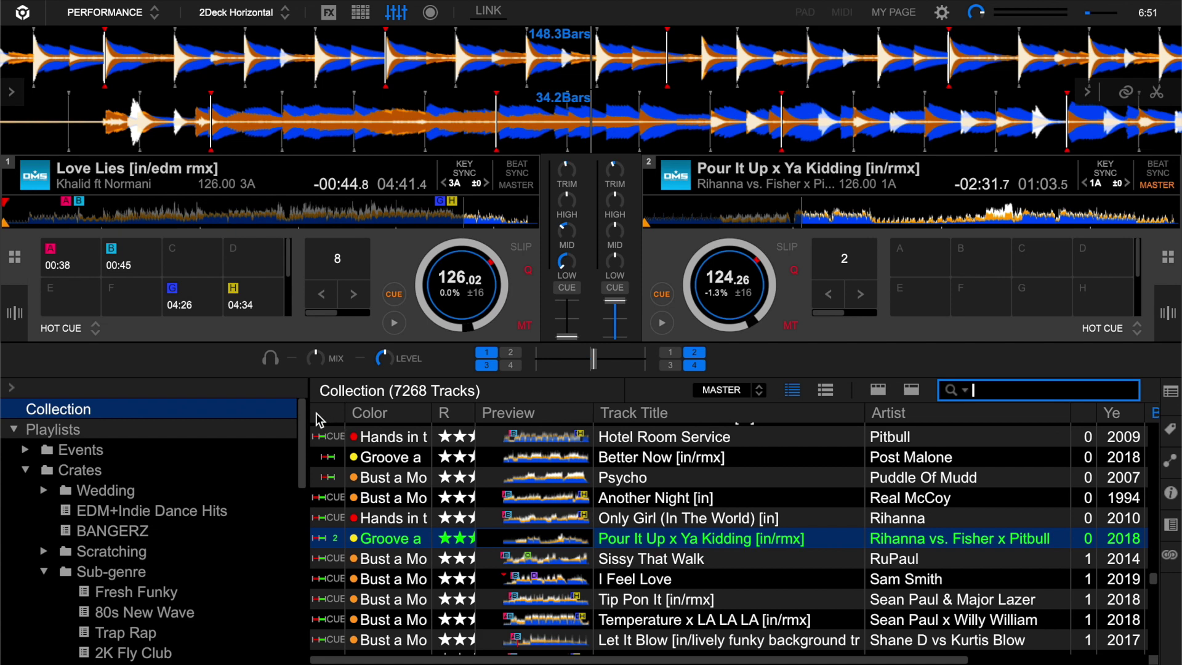
- Drag the tree splitter left, then expand and collapse the Playlists folder
drag(306, 412, 164, 409)
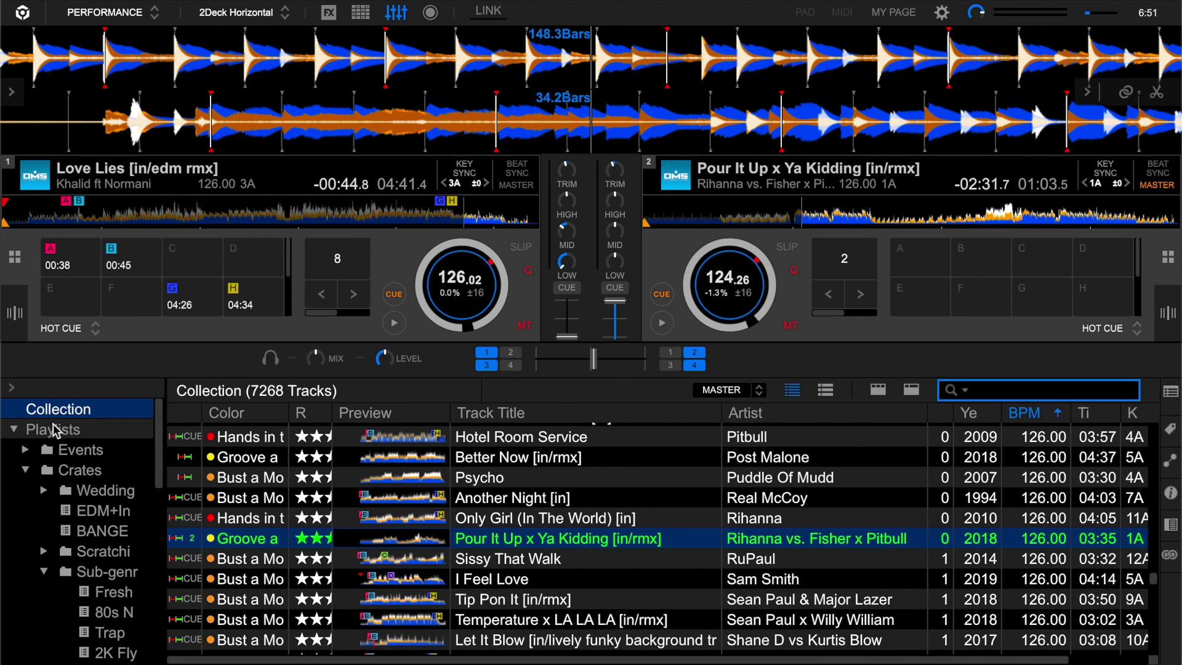
click(14, 434)
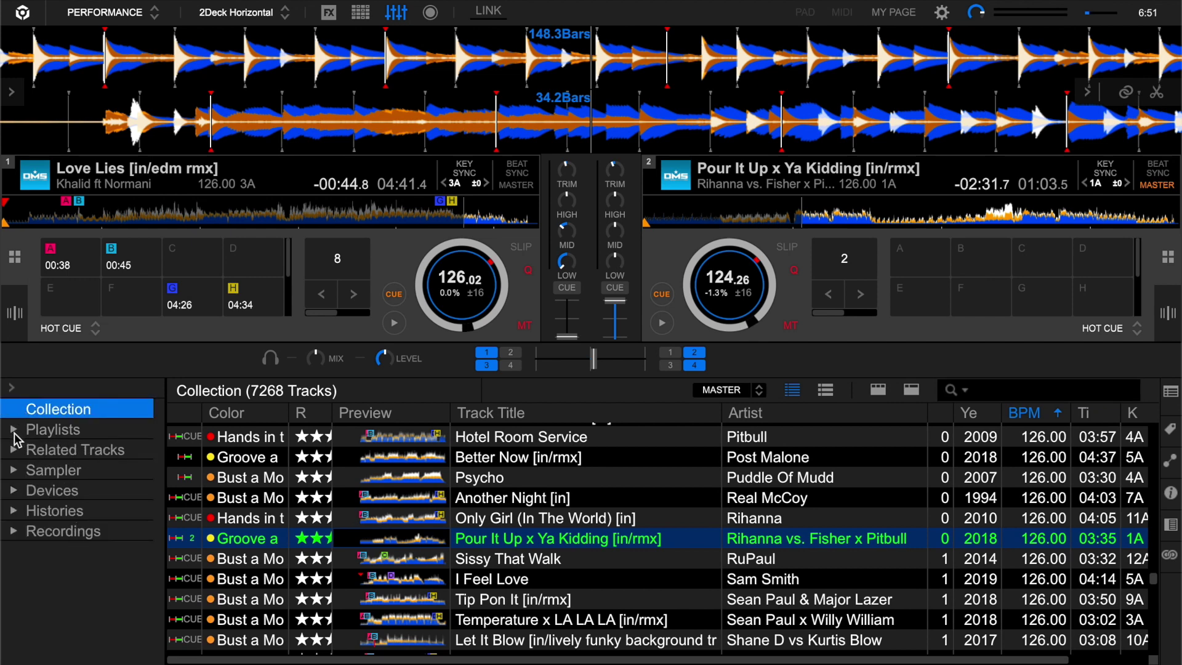
click(14, 434)
click(14, 434)
- Turn off the Sampler, FX, Rec and Mixer panels and narrow the library tree further
click(360, 14)
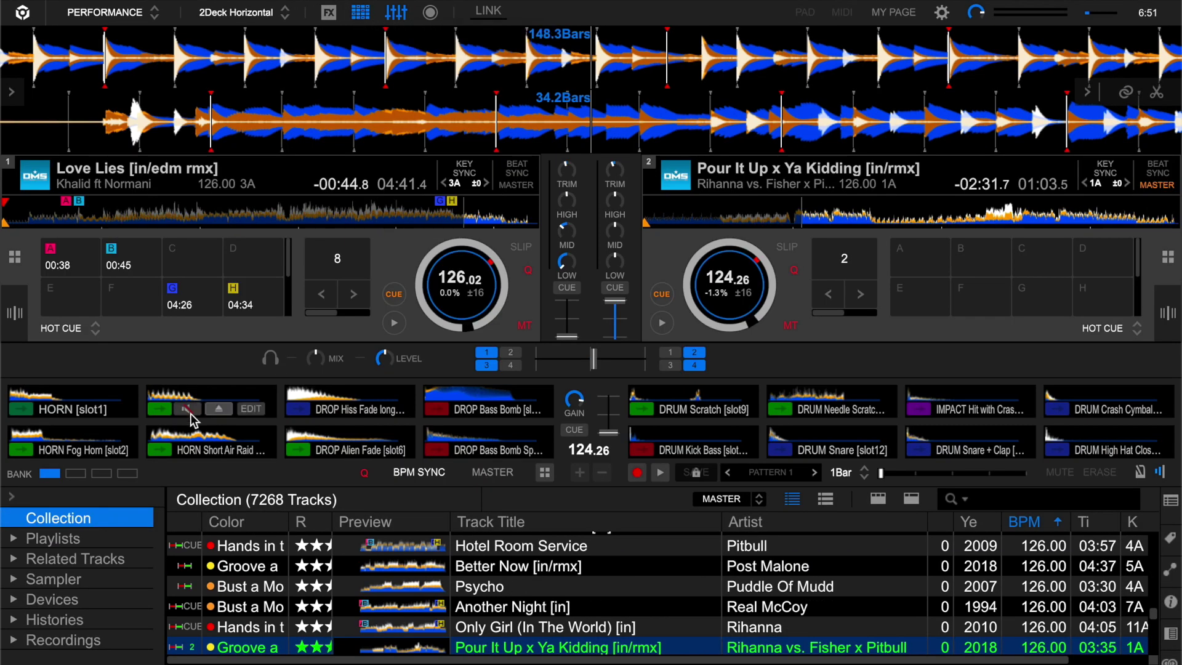
click(329, 12)
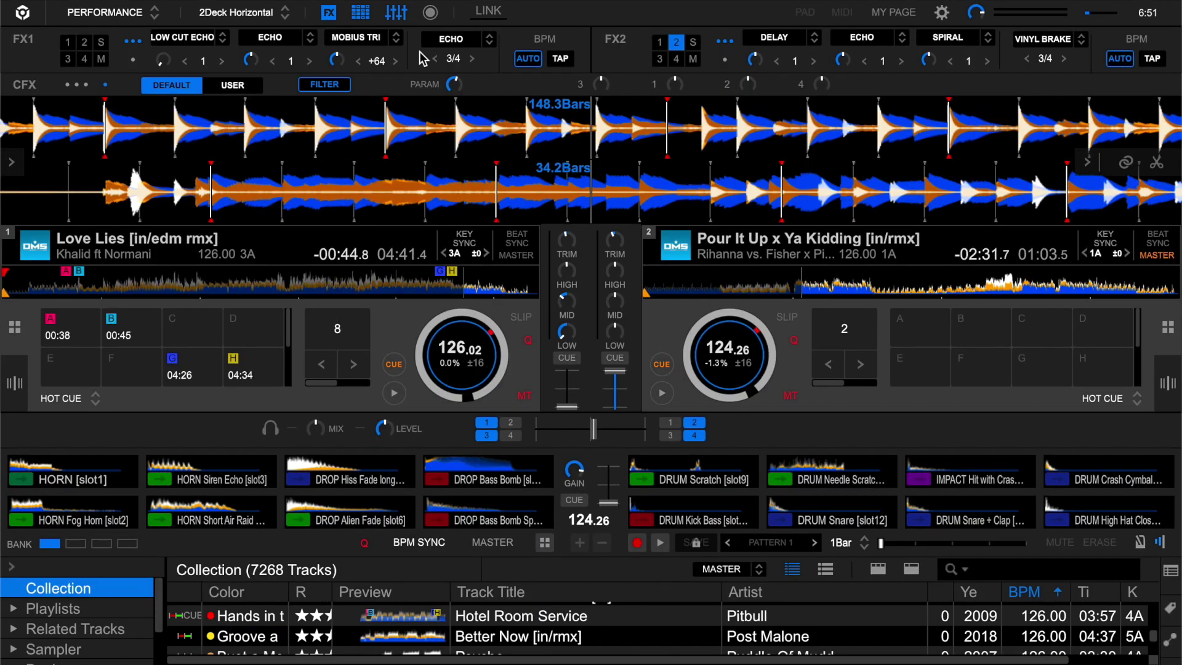
click(430, 19)
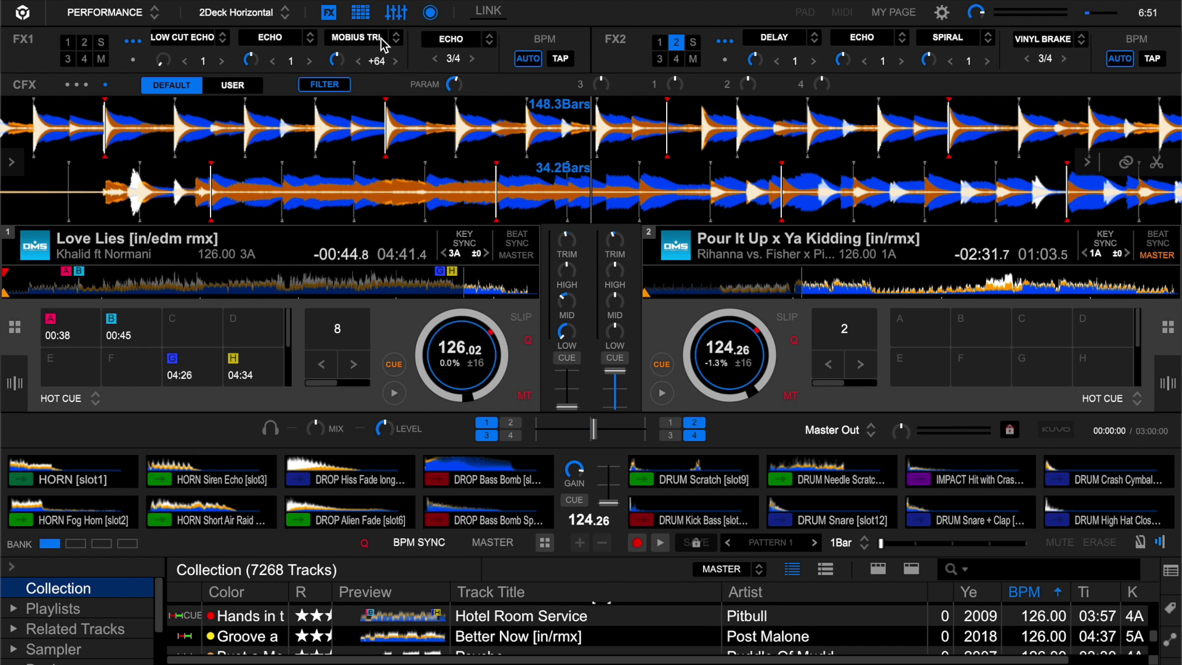
click(396, 12)
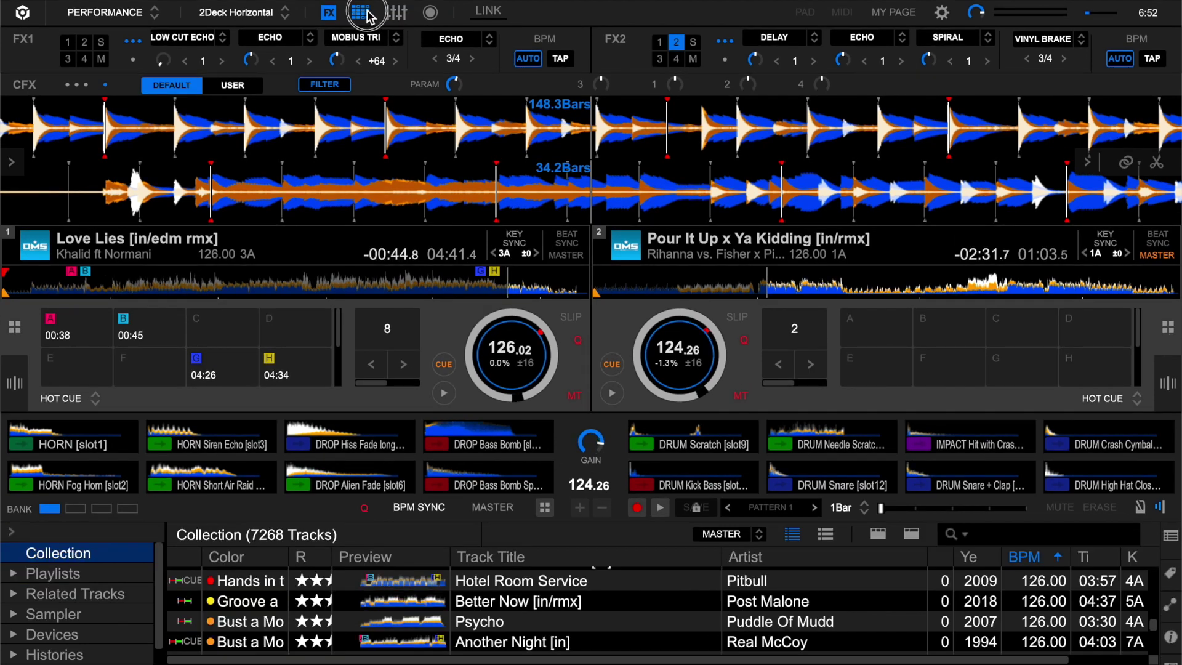
click(361, 13)
click(329, 12)
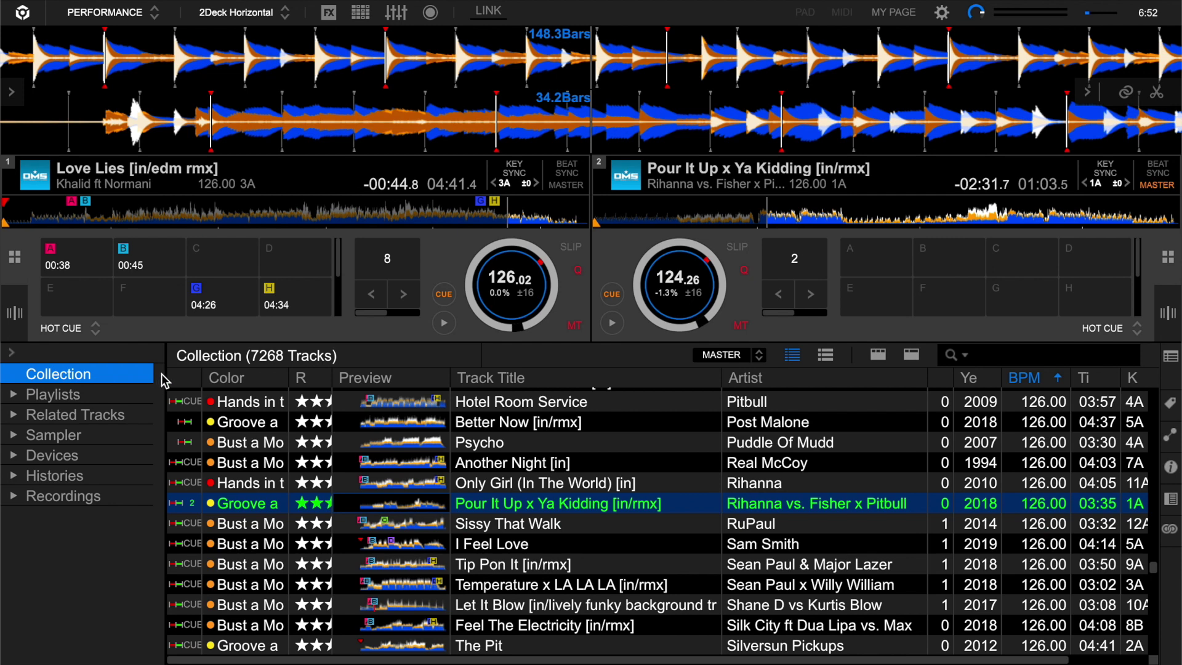
drag(163, 377, 136, 376)
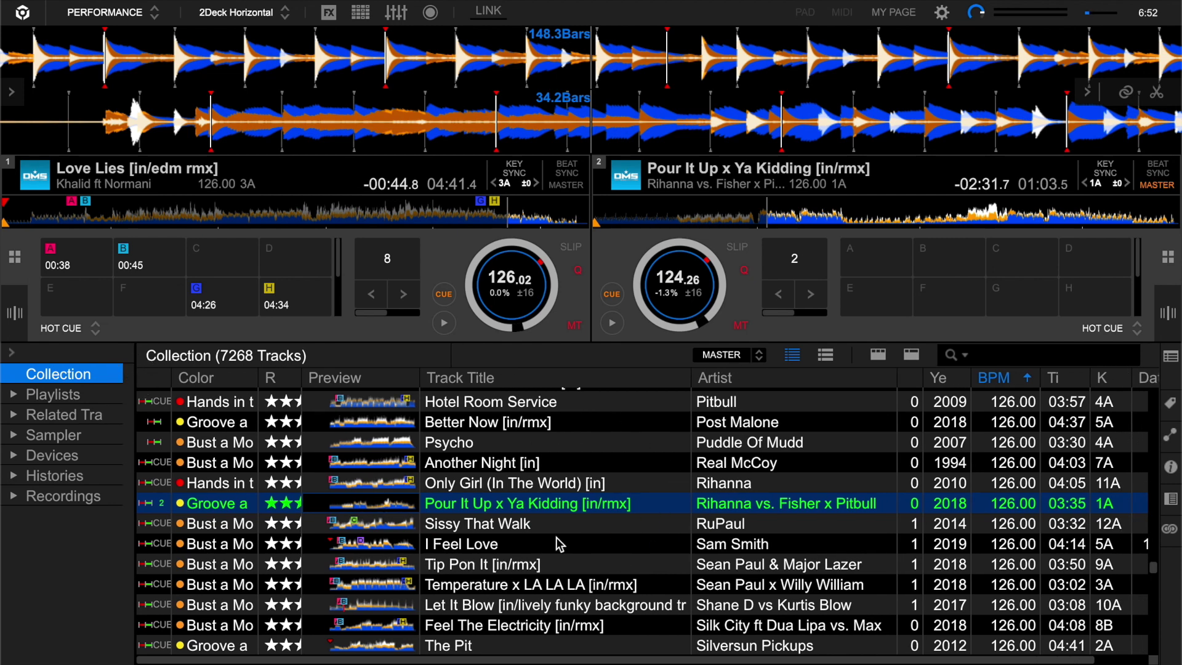
- Scroll the track list, then bring up the 2Deck Horizontal layout dropdown
scroll(464, 465, right, 3)
scroll(463, 463, left, 3)
scroll(463, 461, down, 1)
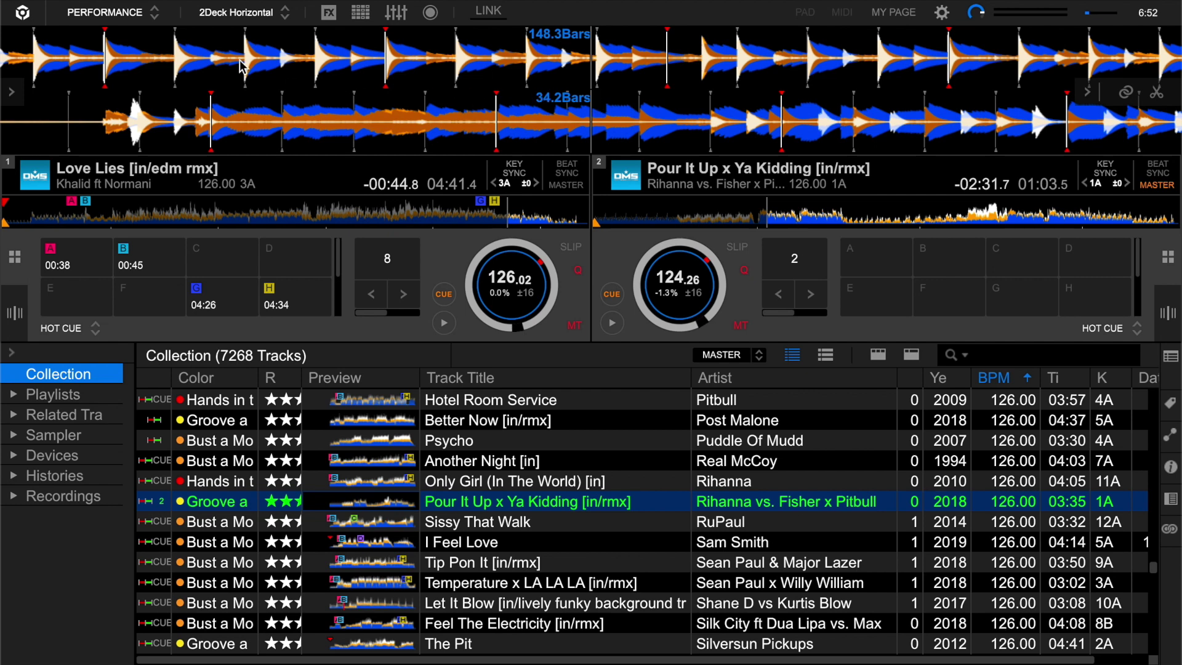
click(283, 13)
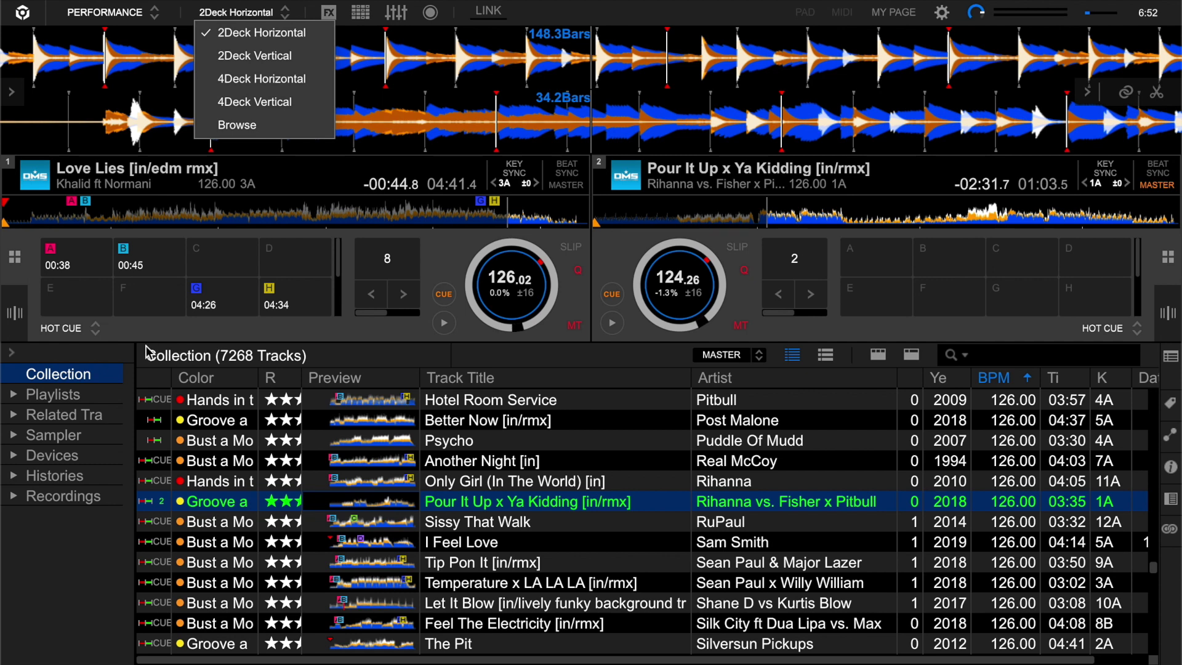
- Switch to the 2Deck Vertical layout, then back to 2Deck Horizontal
click(279, 61)
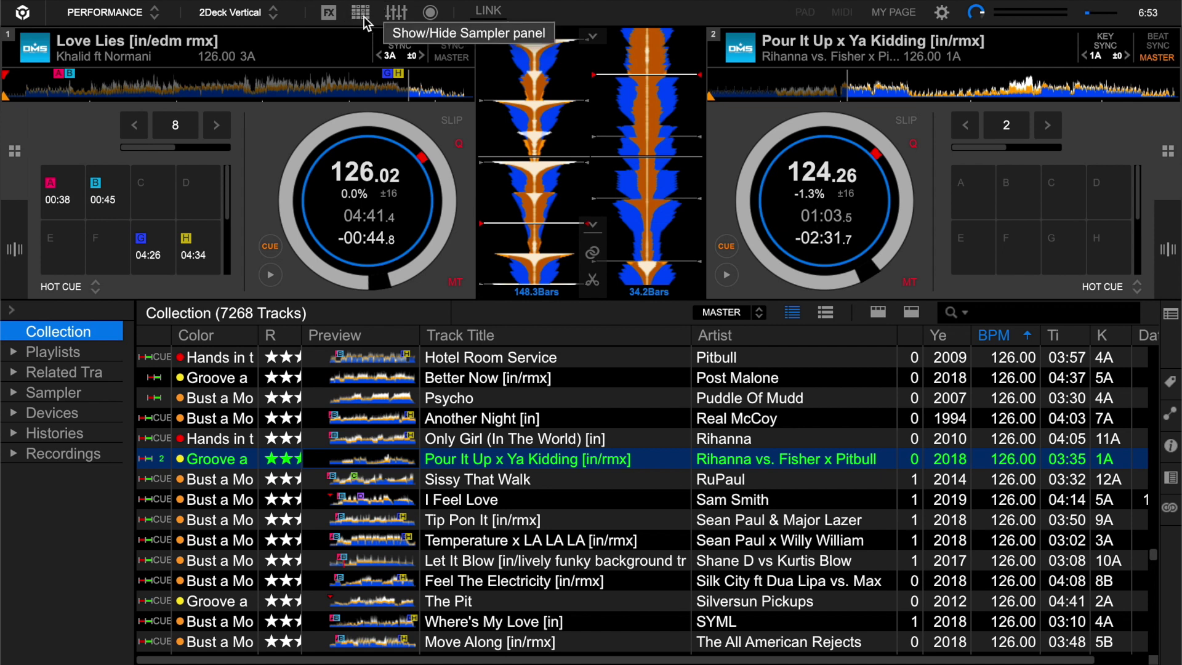
click(275, 13)
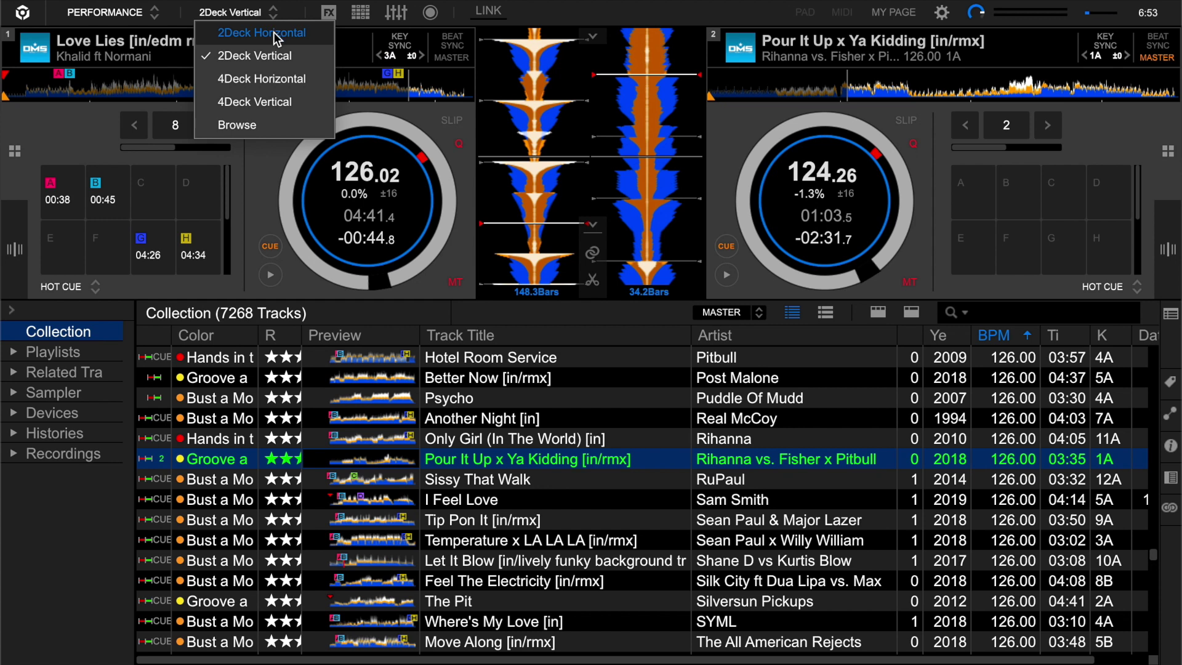
click(274, 32)
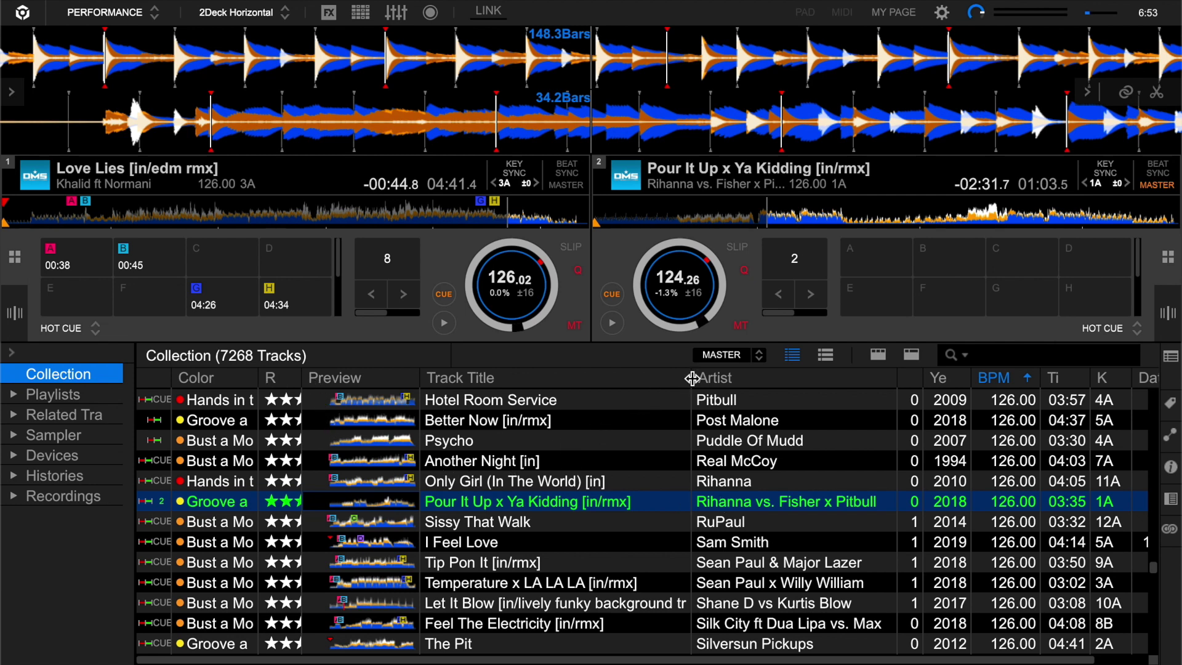
- Narrow the Track Title and Artist columns, checking the column menu without changes
drag(692, 378, 592, 378)
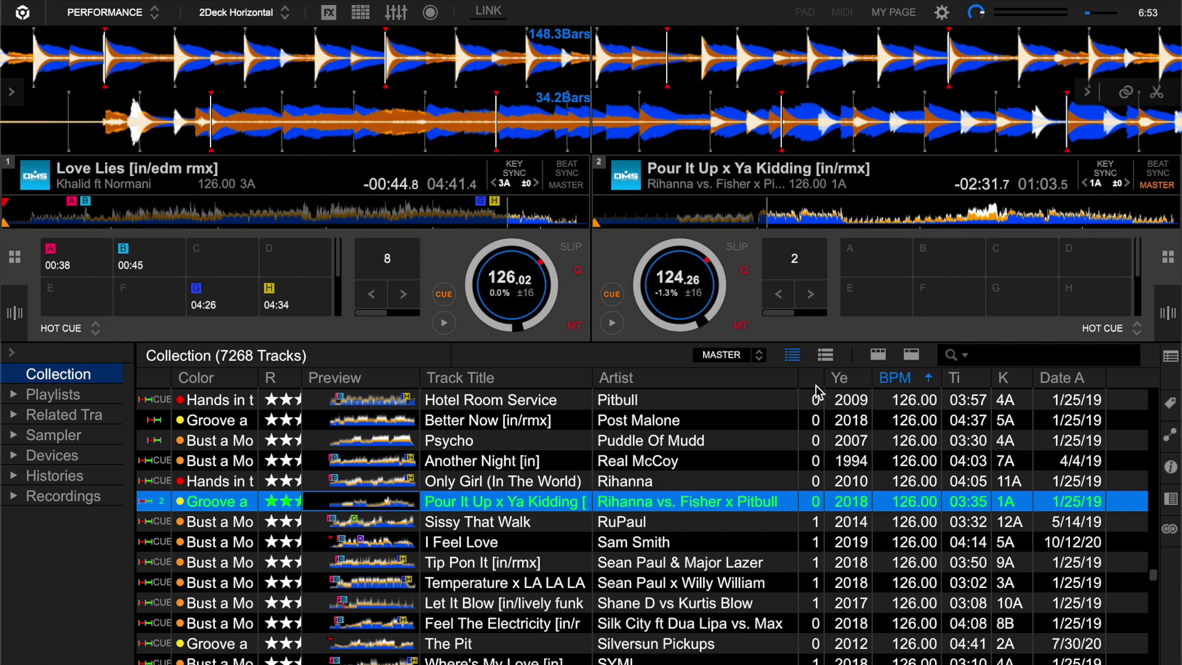
drag(797, 378, 745, 379)
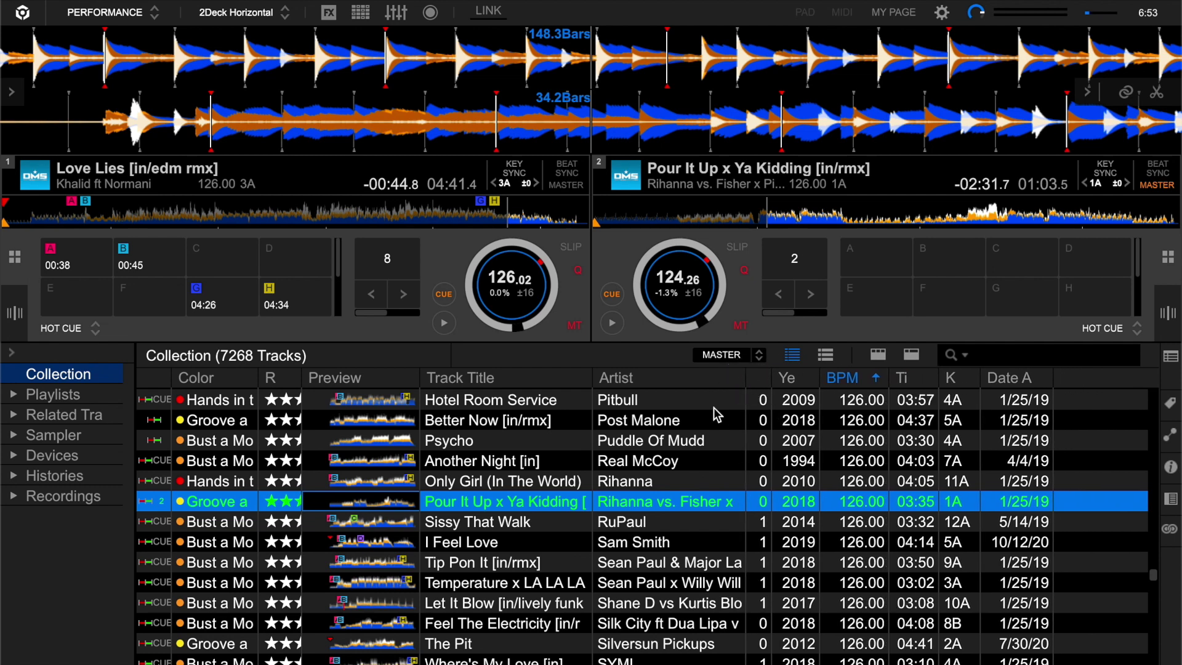
right_click(654, 378)
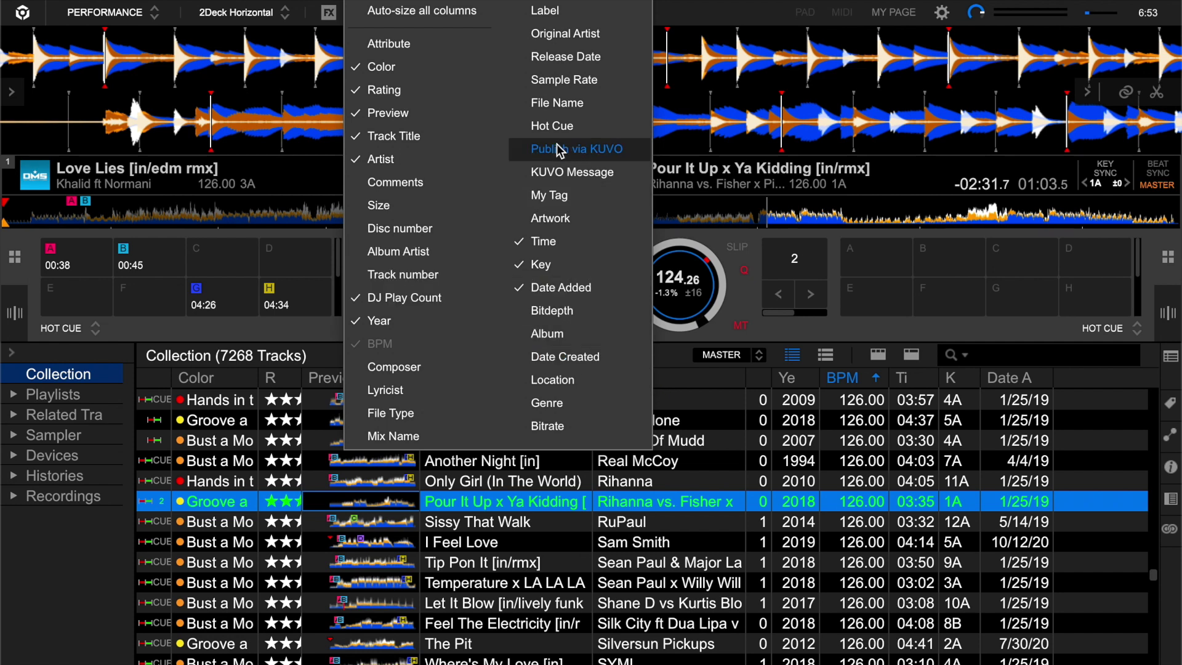
click(729, 400)
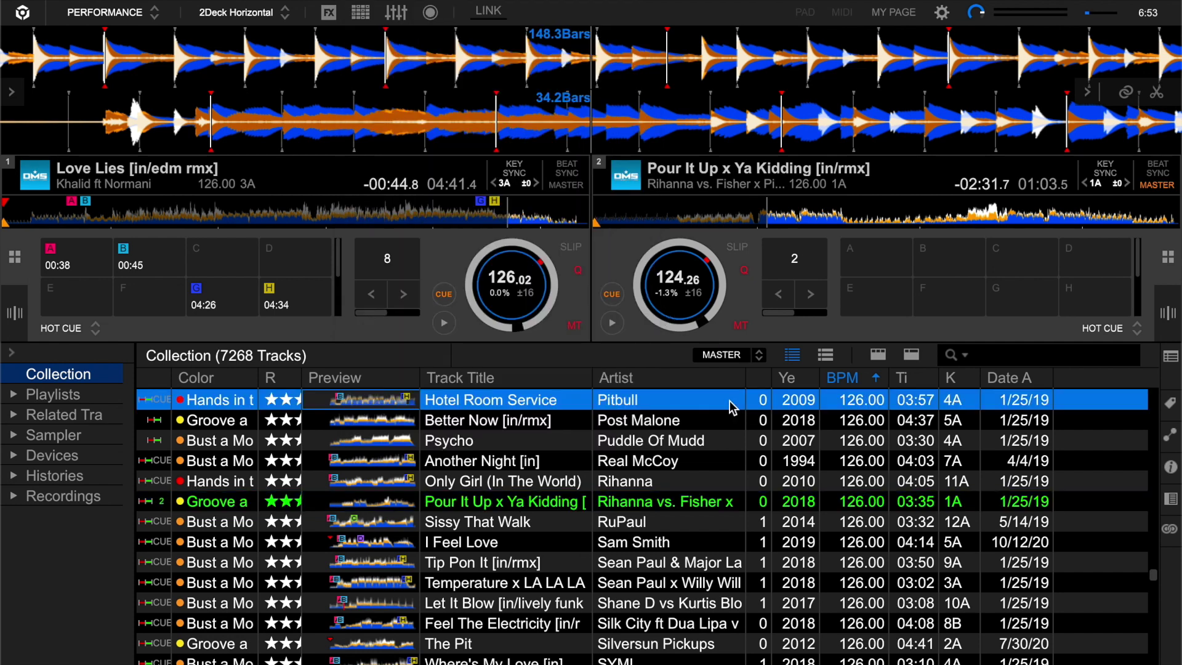
click(286, 14)
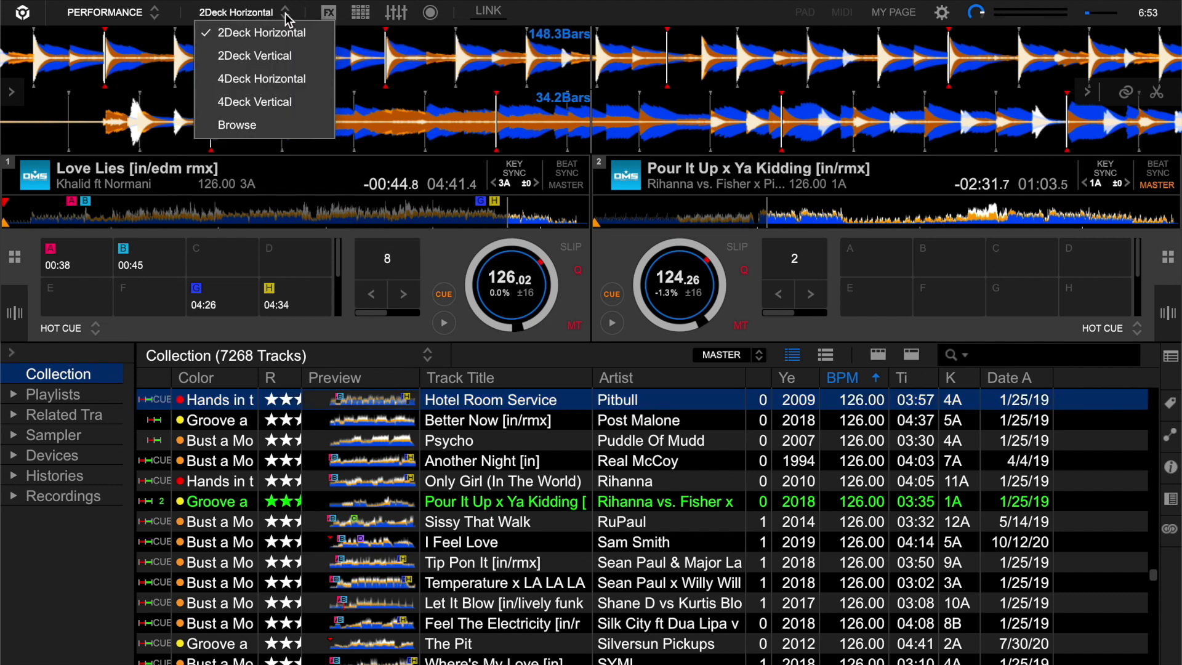
click(275, 126)
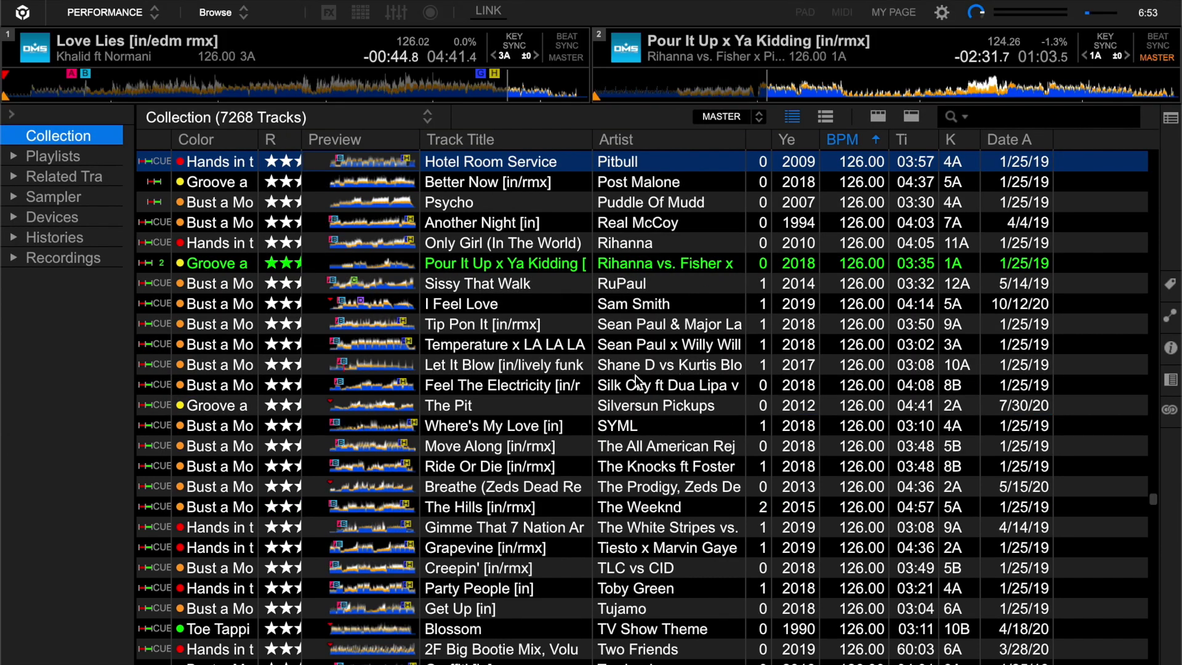
scroll(514, 379, up, 20)
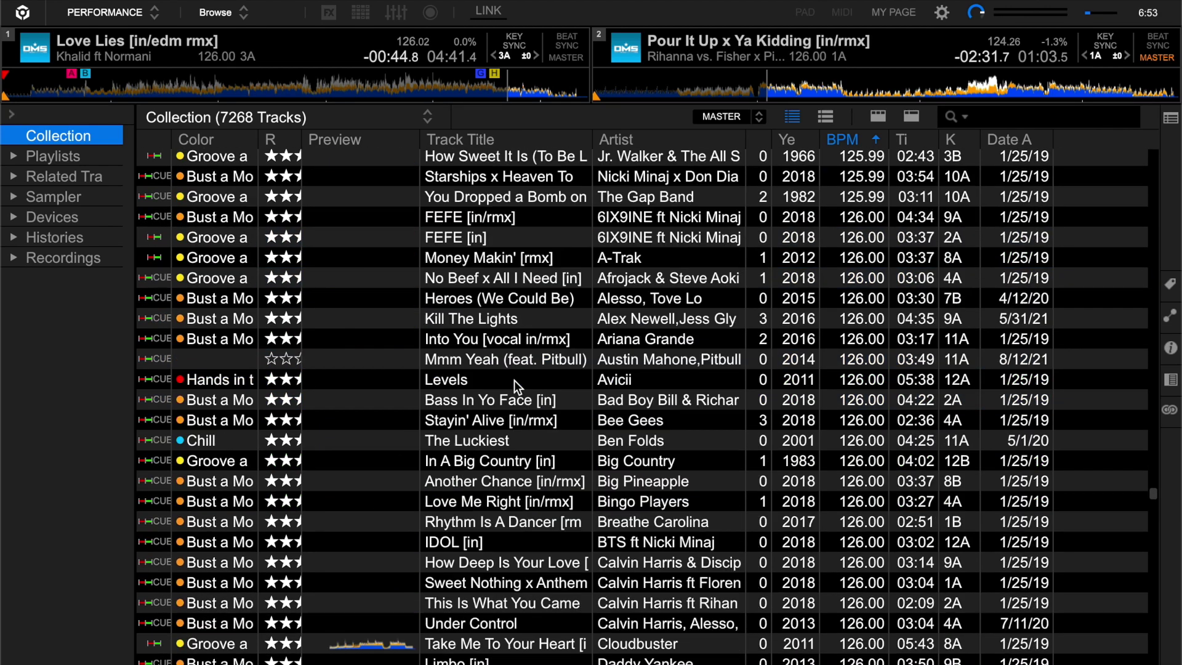
scroll(515, 379, down, 20)
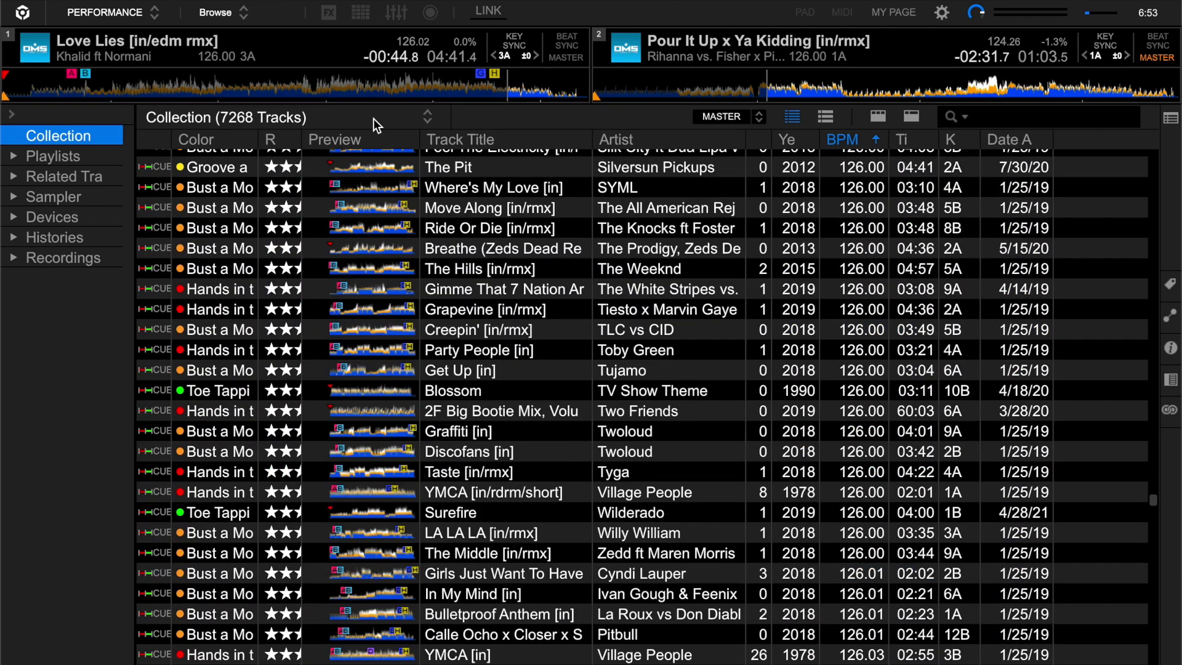
click(241, 16)
click(248, 31)
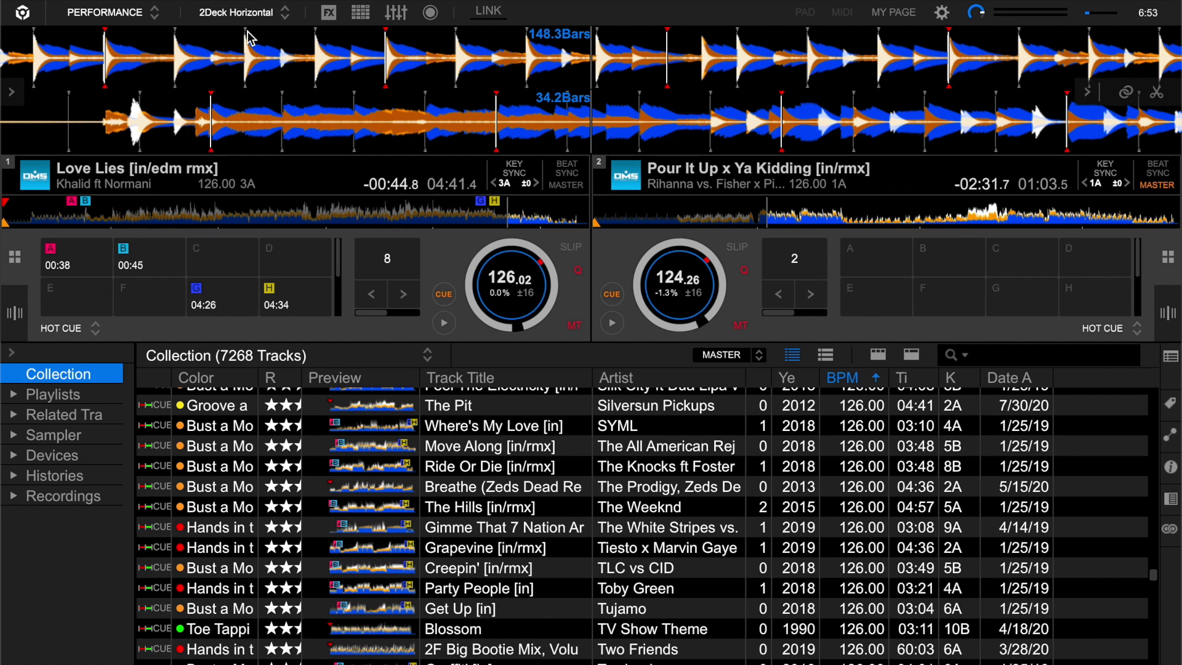